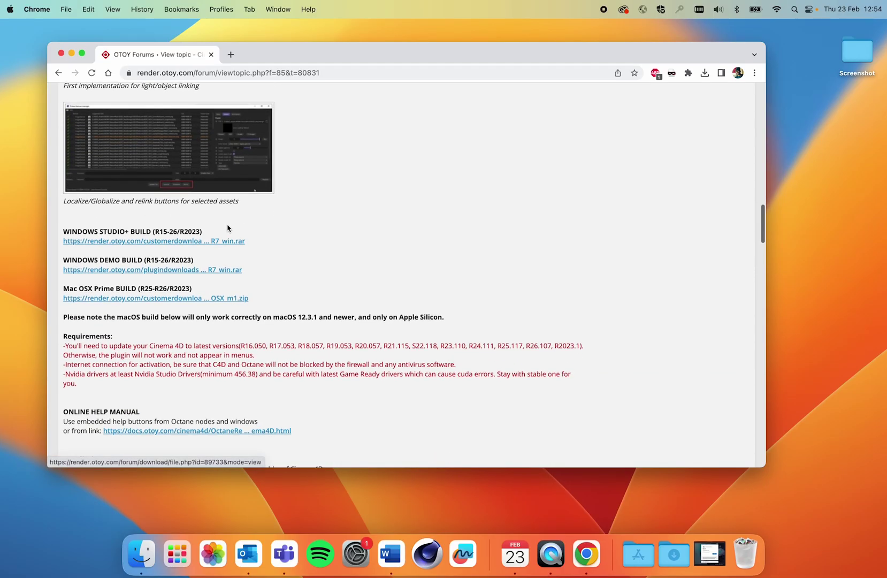
# Download the Mac OSX Prime Octane plugin zip to the Desktop after accepting the licence
pyautogui.click(172, 300)
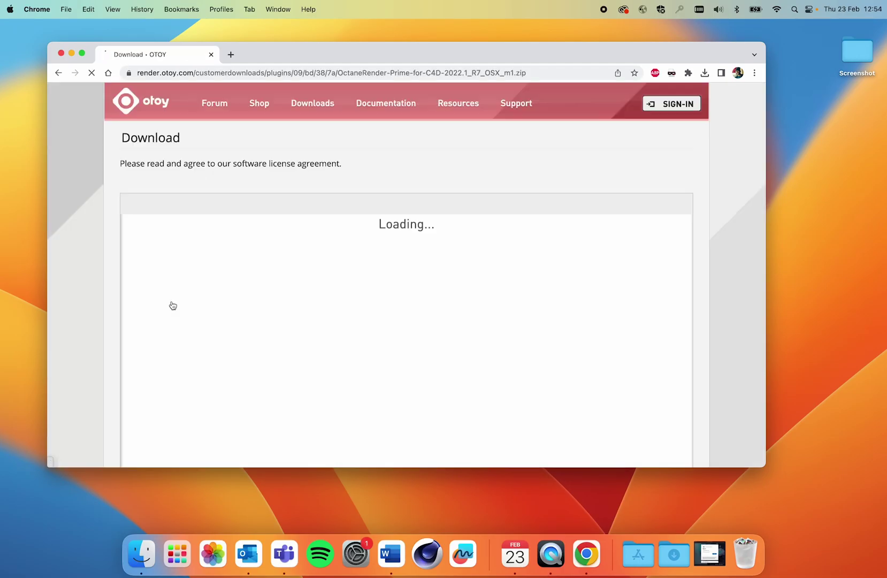
pyautogui.scroll(-10, 343, 314)
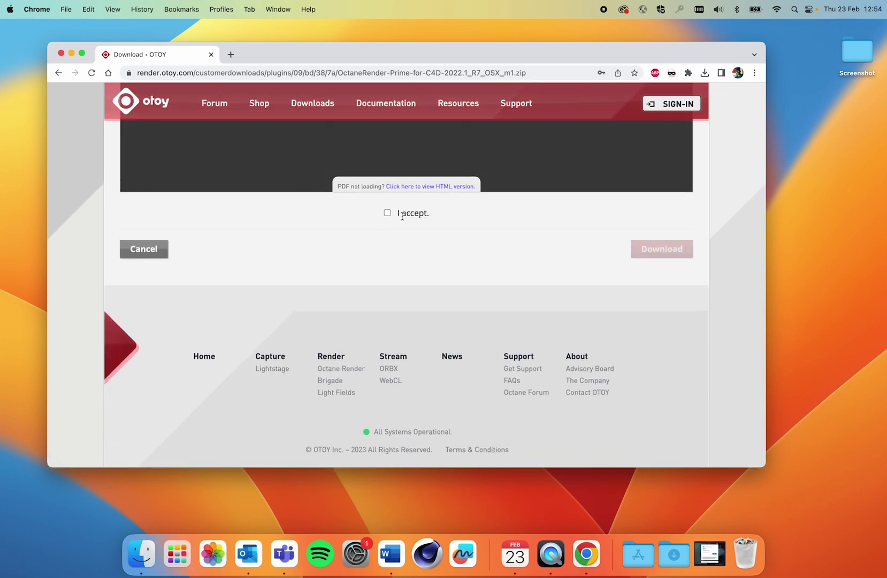
pyautogui.click(387, 213)
pyautogui.click(662, 249)
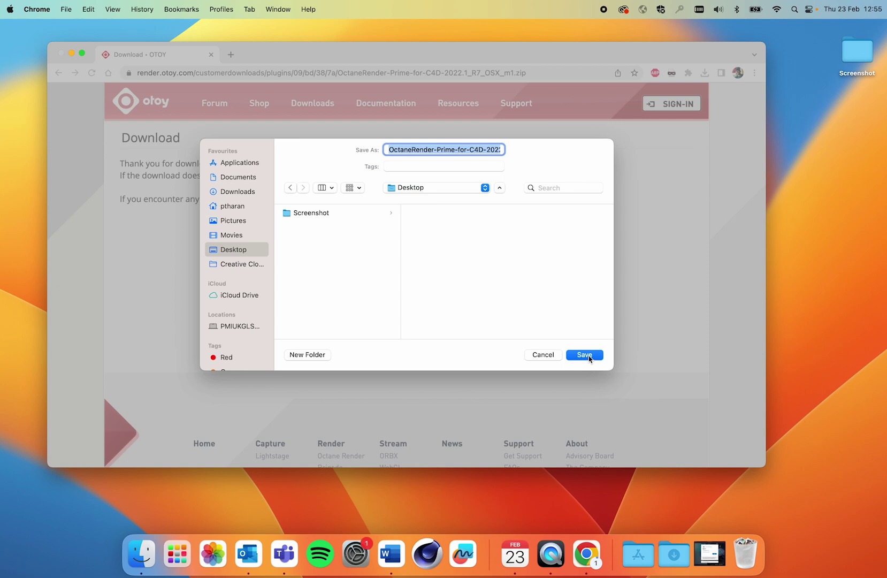
pyautogui.click(585, 355)
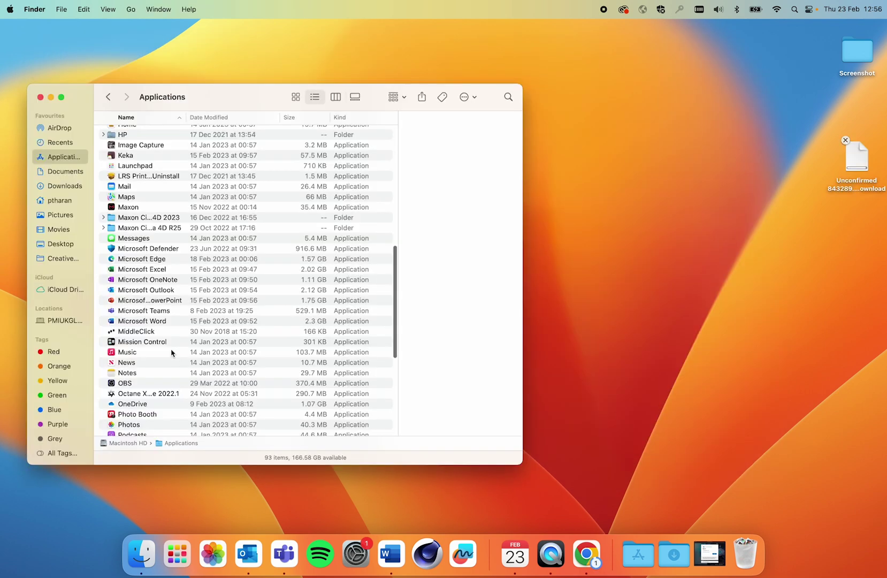
# Open the Maxon Cinema 4D 2023 folder from Applications
pyautogui.scroll(10, 161, 338)
pyautogui.scroll(-5, 161, 338)
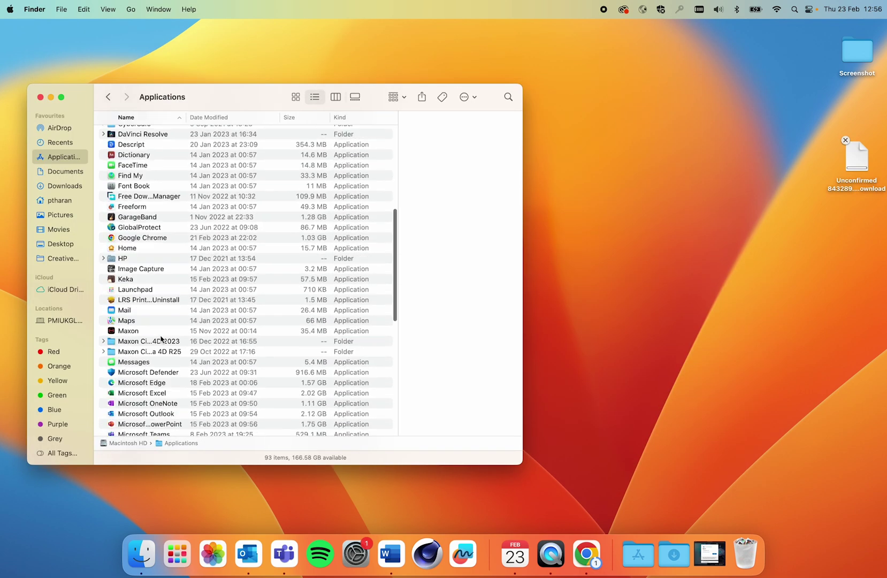
pyautogui.scroll(-5, 161, 338)
pyautogui.scroll(3, 160, 290)
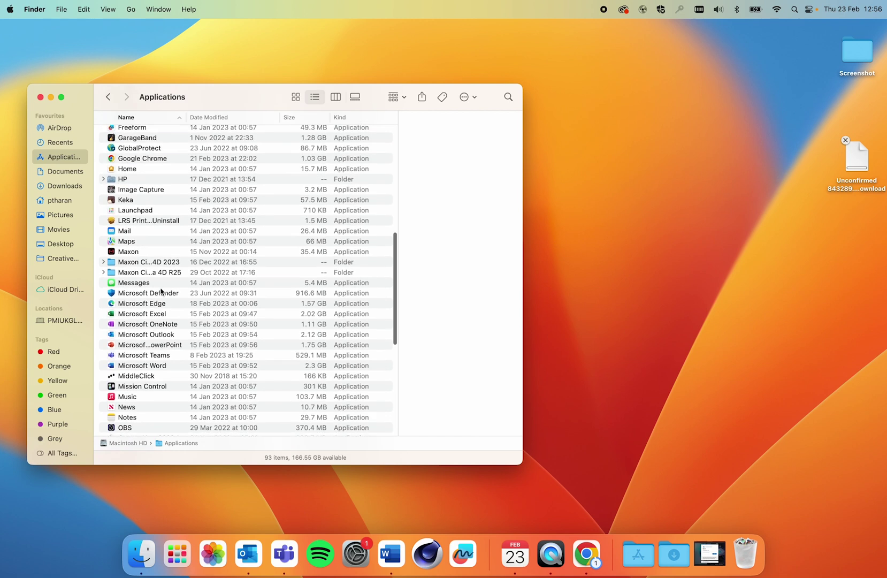
pyautogui.doubleClick(160, 262)
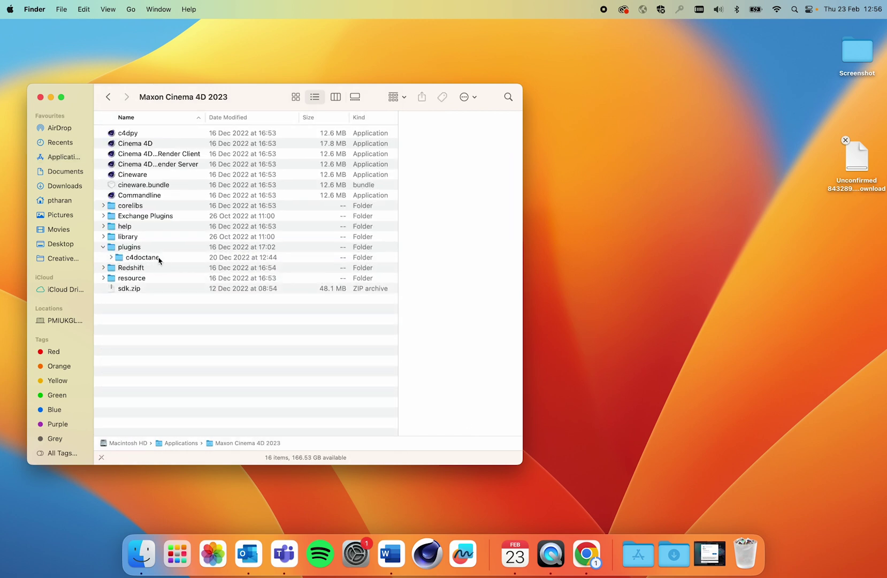
pyautogui.click(103, 247)
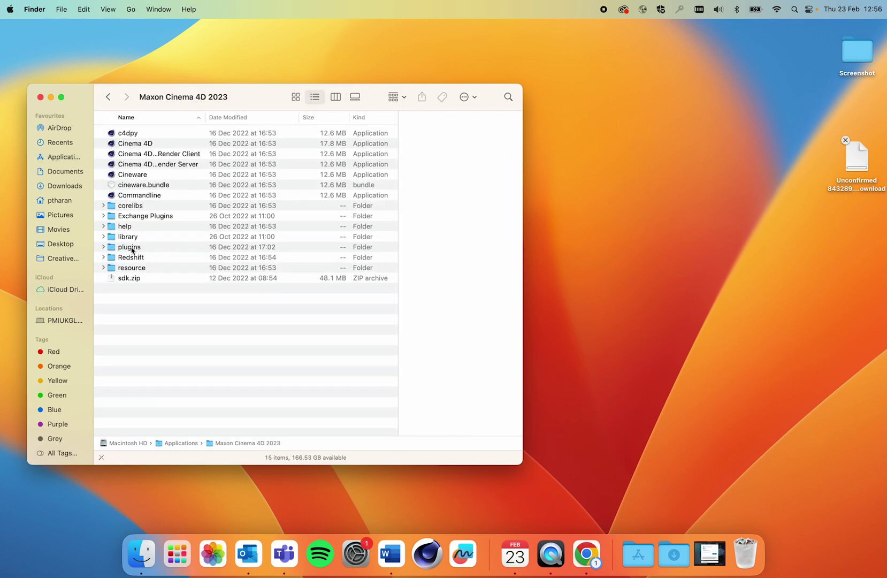
# Show plugins > c4doctane in column view in a widened window
pyautogui.click(336, 97)
pyautogui.scroll(-10, 146, 434)
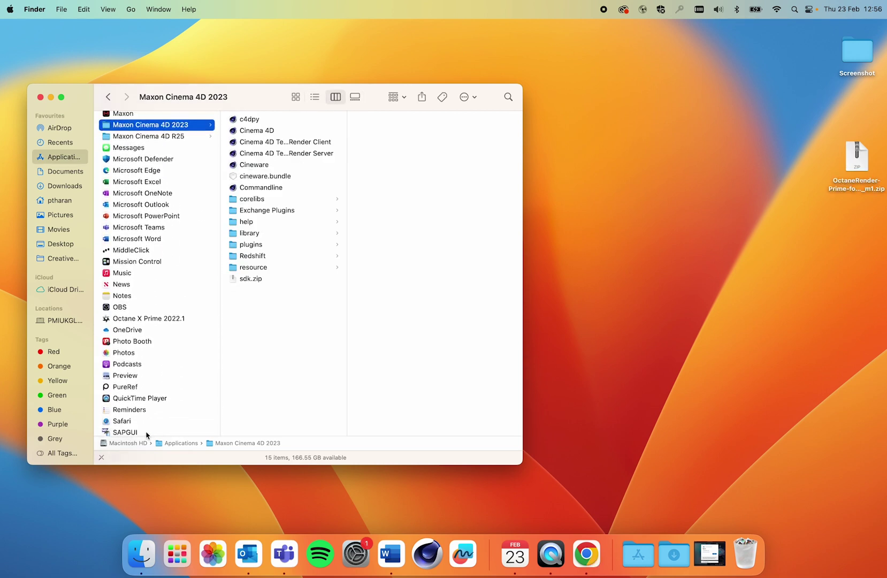
pyautogui.click(263, 248)
pyautogui.click(262, 246)
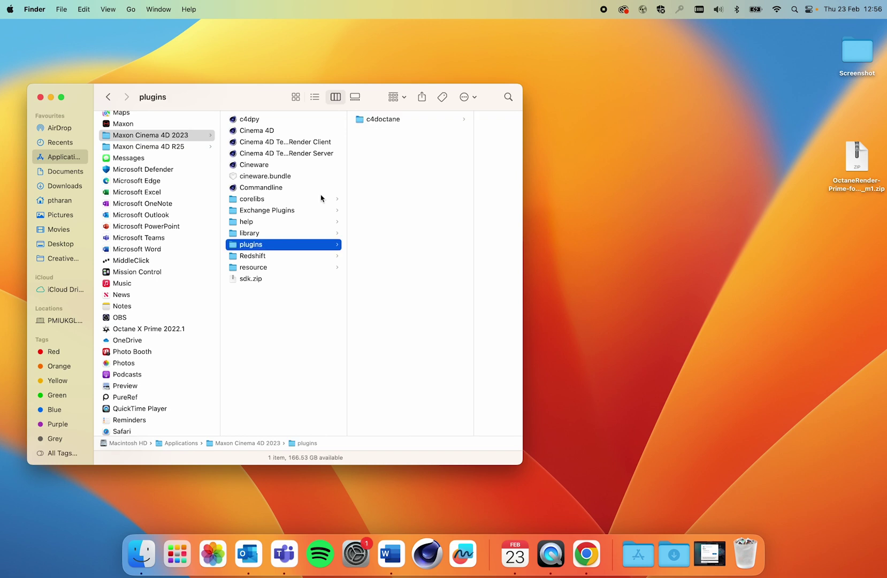
pyautogui.click(399, 120)
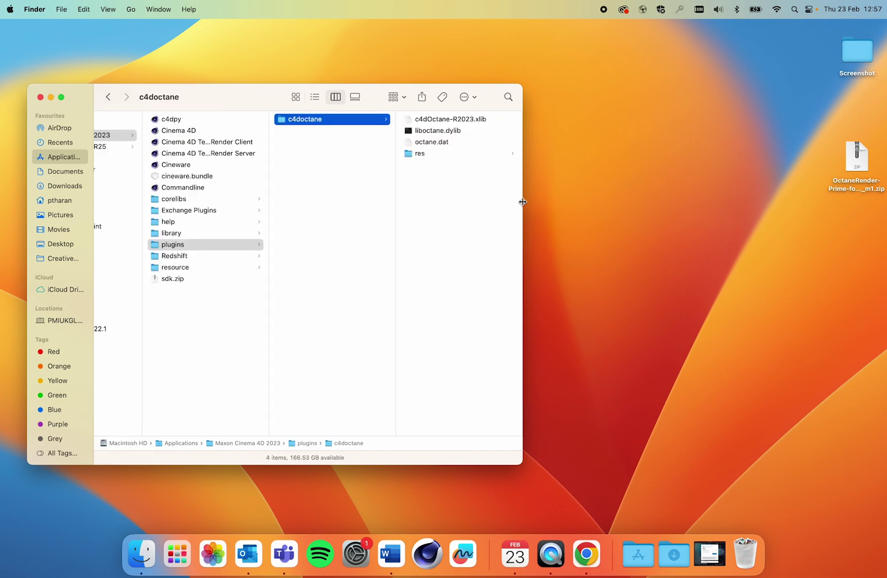
pyautogui.moveTo(521, 202); pyautogui.dragTo(639, 224)
# Show the path bar and open the extracted OctaneRender folder in a second window alongside
pyautogui.hscroll(-3, 359, 259)
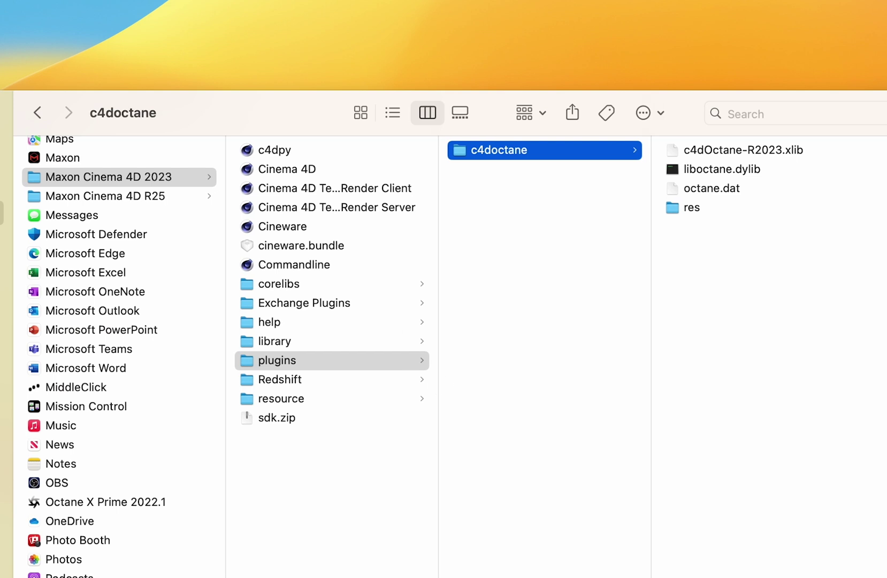
pyautogui.press('alt+super+p')
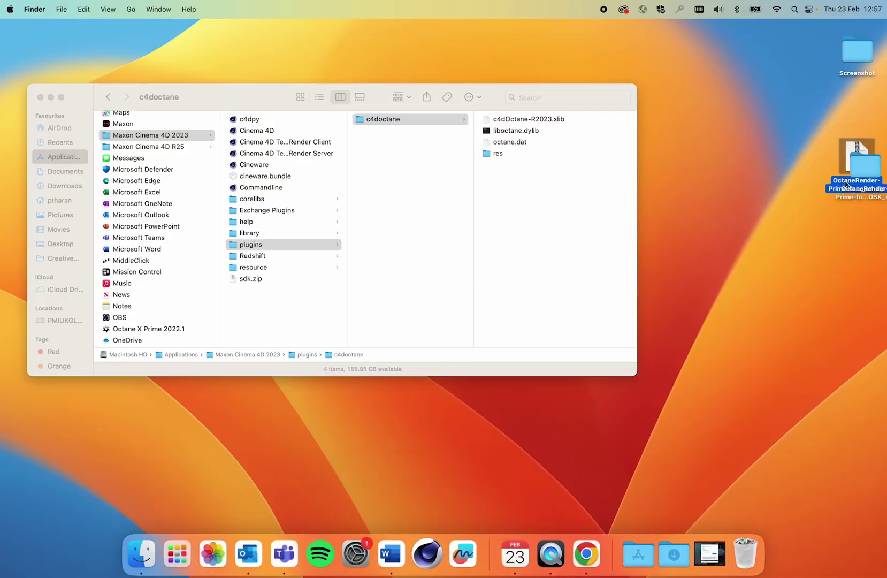
pyautogui.doubleClick(745, 138)
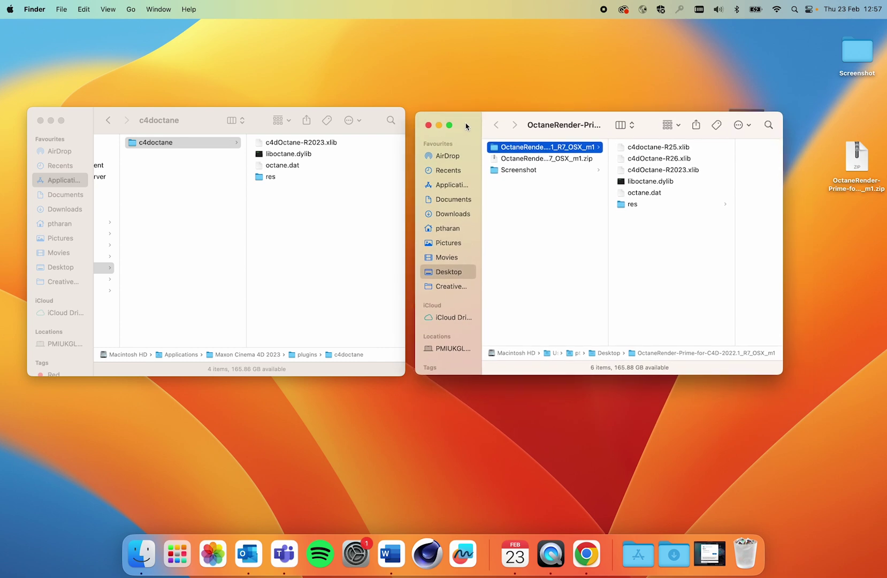
pyautogui.moveTo(465, 126); pyautogui.dragTo(461, 126)
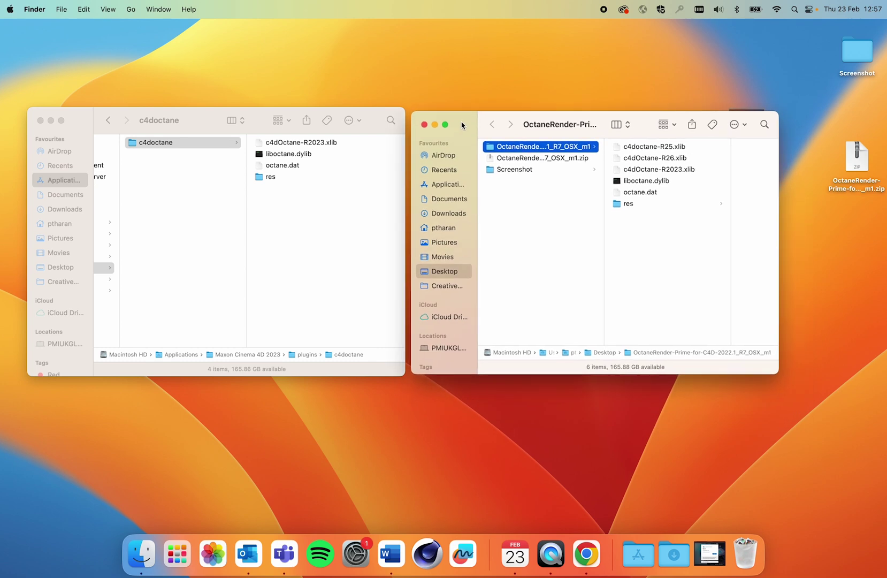
# Move all four old plugin files in c4doctane to the Bin
pyautogui.click(286, 234)
pyautogui.click(280, 144)
pyautogui.hscroll(-2, 236, 186)
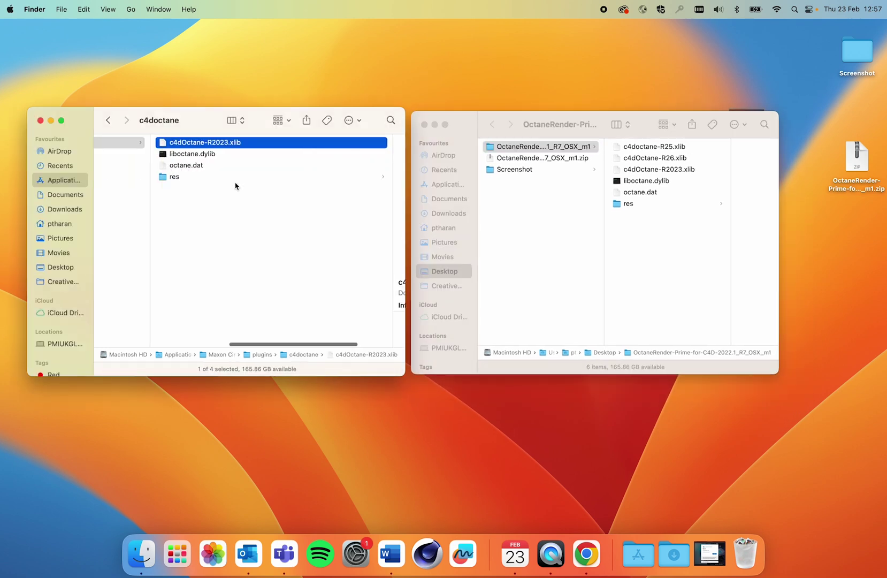
pyautogui.press('super+a')
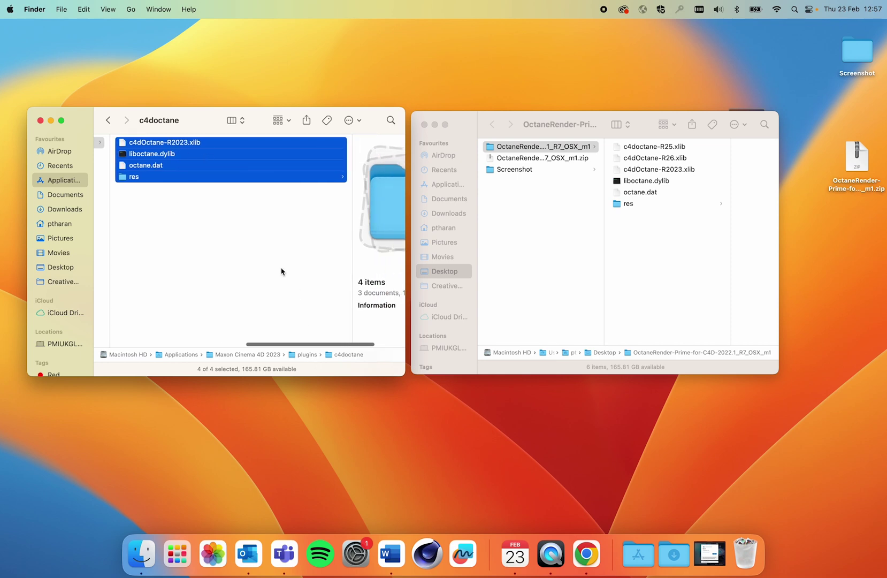
pyautogui.rightClick(177, 152)
pyautogui.click(203, 193)
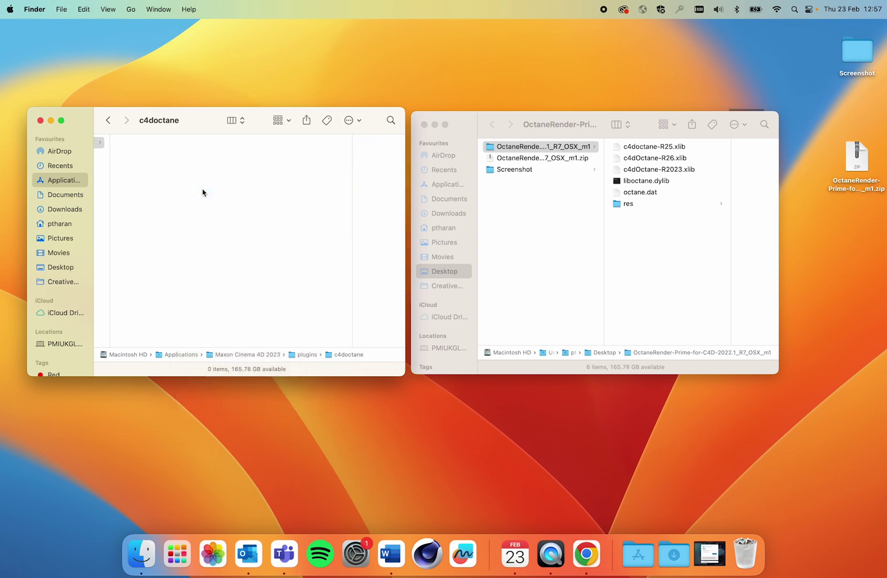
# Copy the six extracted Octane items, through res, and paste them into the empty c4doctane folder
pyautogui.click(646, 155)
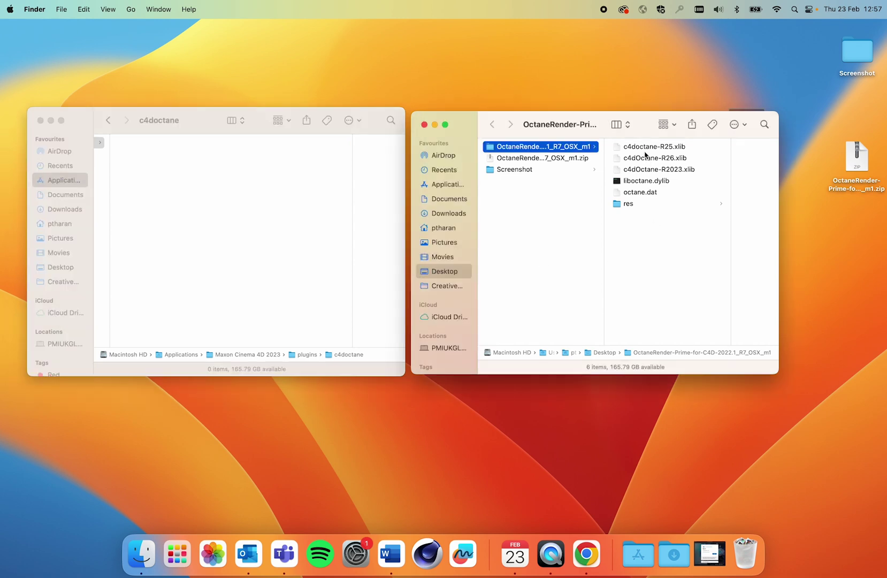
pyautogui.click(645, 146)
pyautogui.keyDown('shift'); pyautogui.click(553, 204); pyautogui.keyUp('shift')
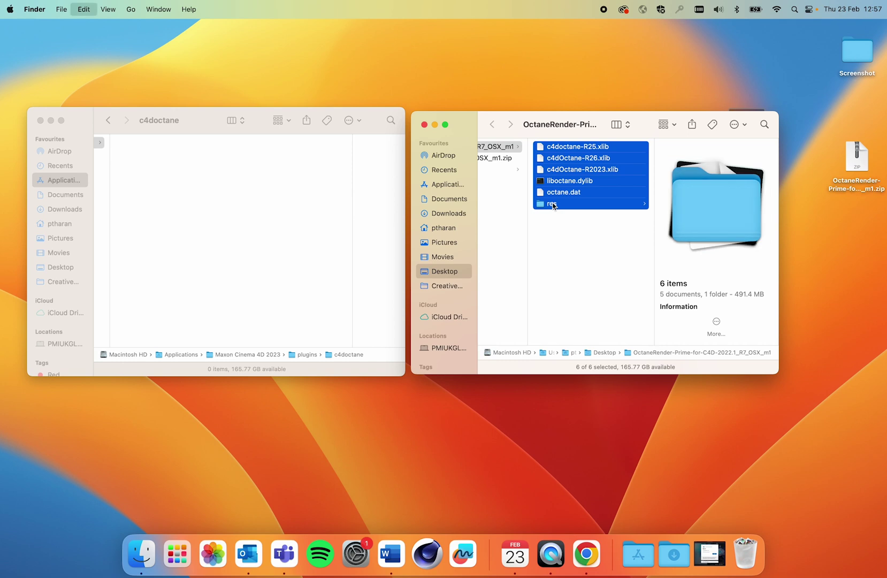
pyautogui.rightClick(553, 203)
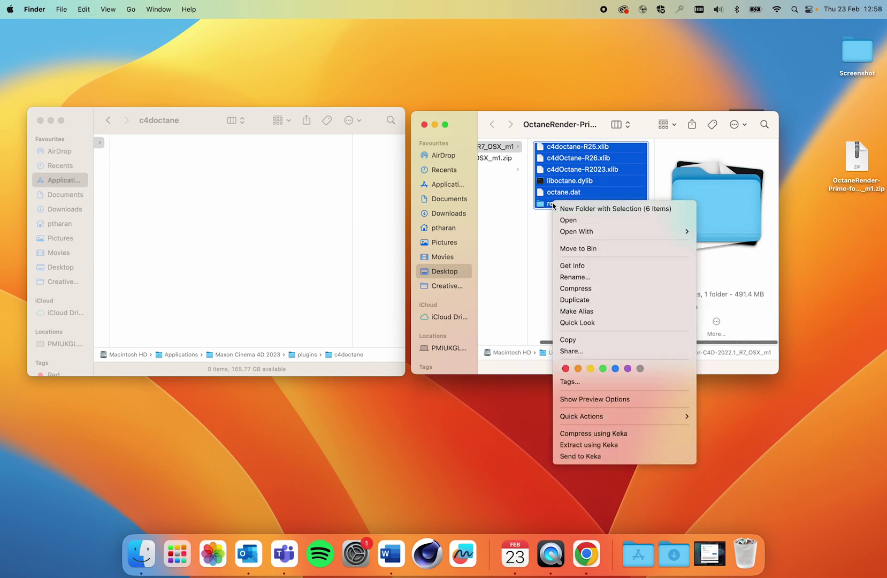
pyautogui.click(572, 339)
pyautogui.click(213, 194)
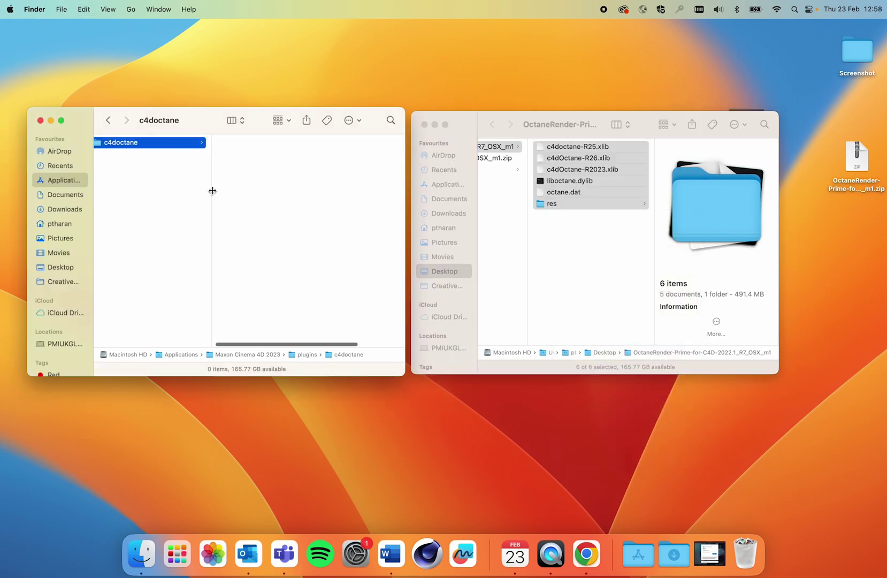
pyautogui.rightClick(258, 168)
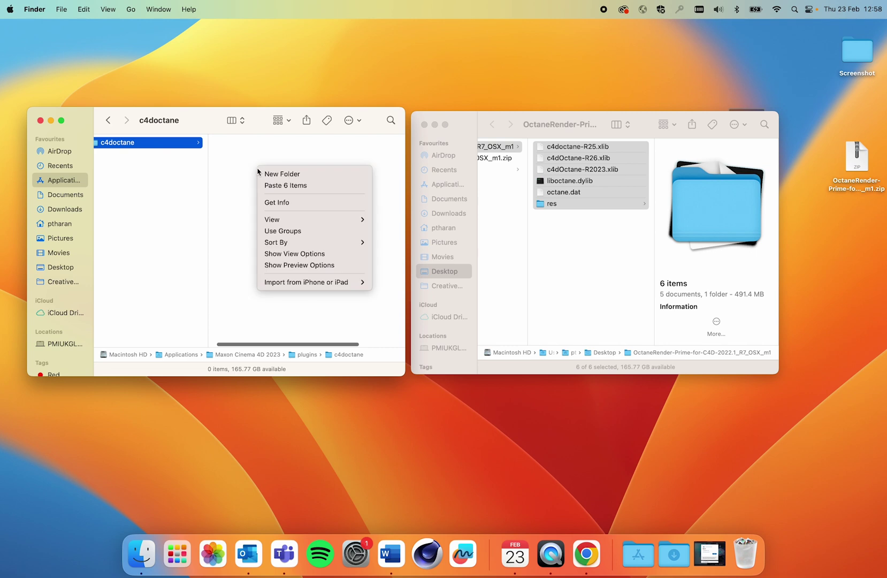
pyautogui.click(279, 187)
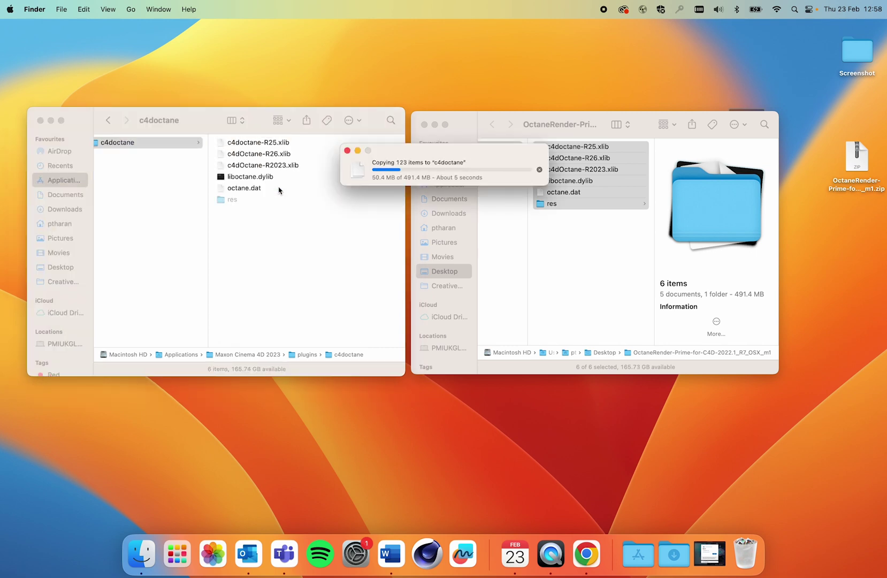
# Show c4doctane as icons, minimize the Octane download window, and enlarge and centre c4doctane
pyautogui.click(264, 156)
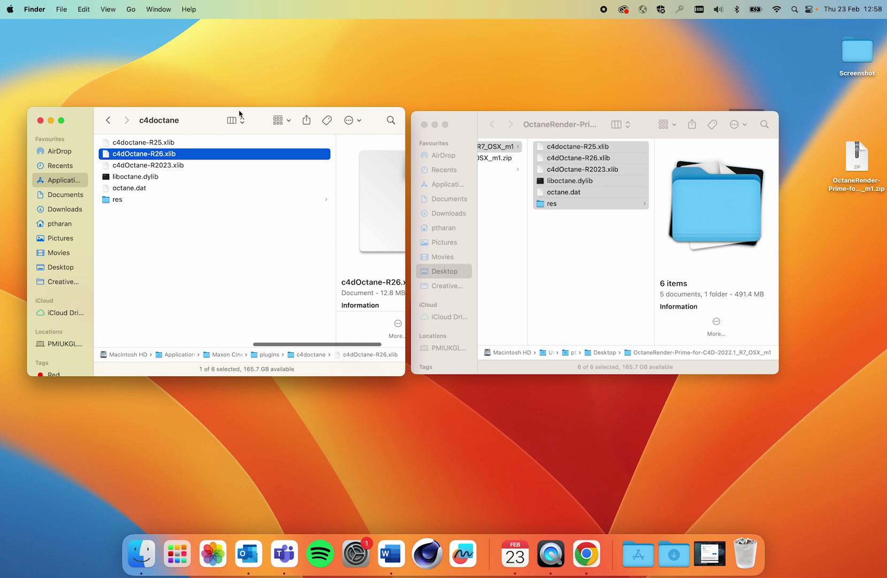
pyautogui.click(236, 118)
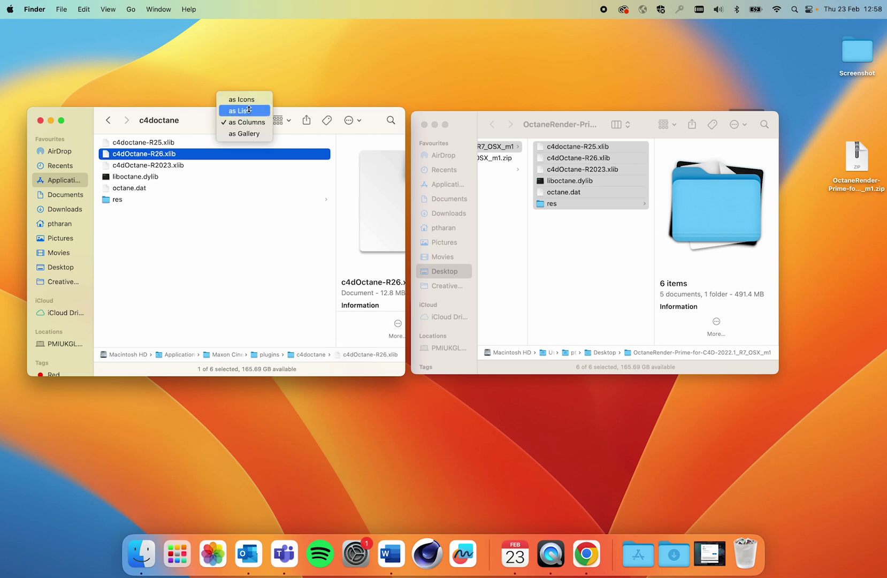
pyautogui.click(253, 99)
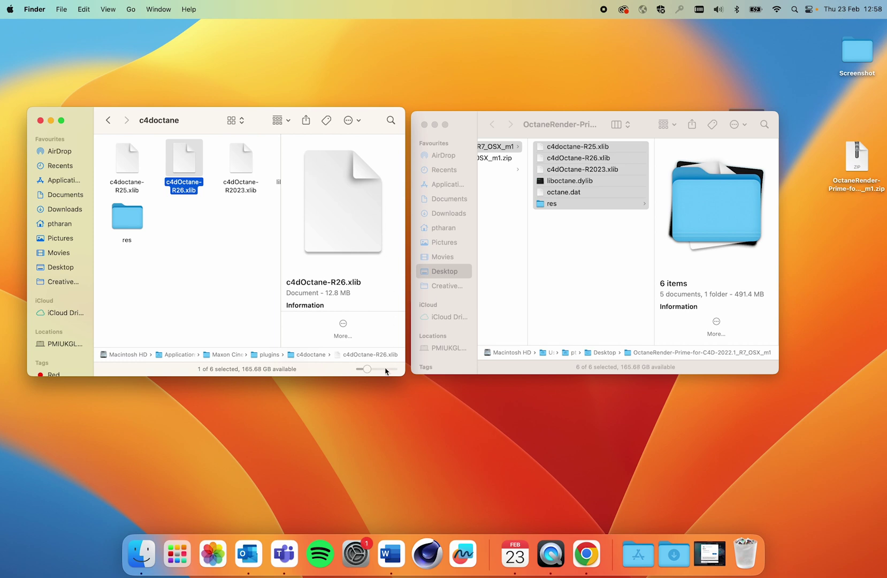
pyautogui.click(435, 125)
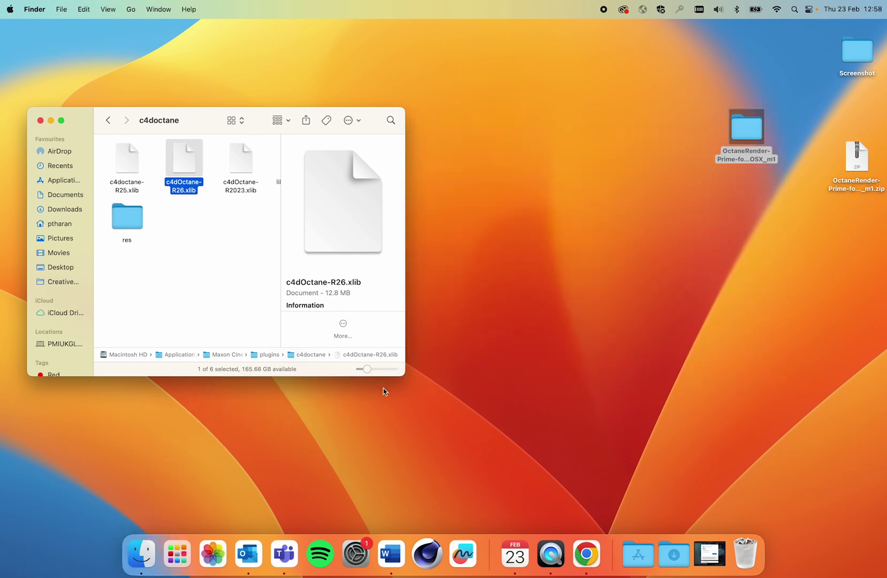
pyautogui.moveTo(404, 376); pyautogui.dragTo(530, 382)
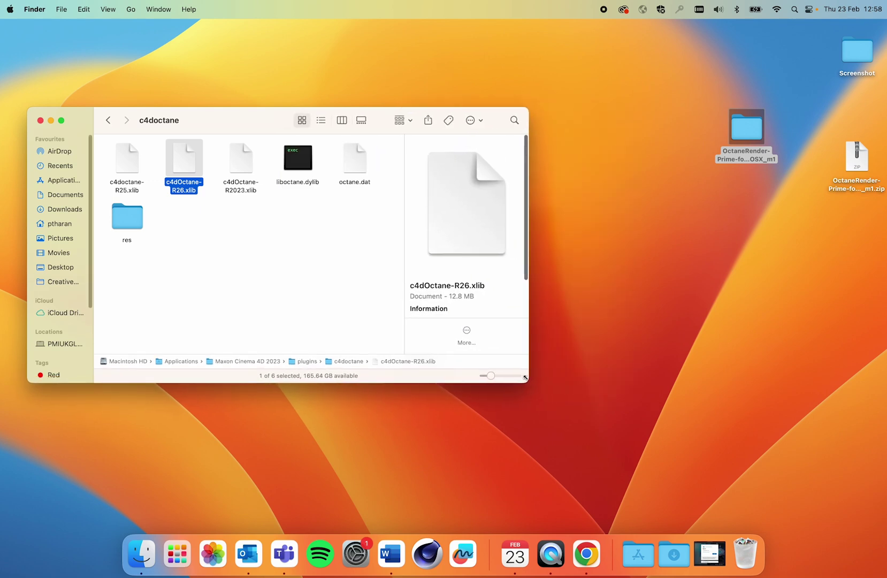
pyautogui.moveTo(269, 124); pyautogui.dragTo(411, 134)
# Move c4doctane-R25.xlib and c4dOctane-R26.xlib to the Bin, keeping c4dOctane-R2023.xlib
pyautogui.click(376, 240)
pyautogui.click(378, 173)
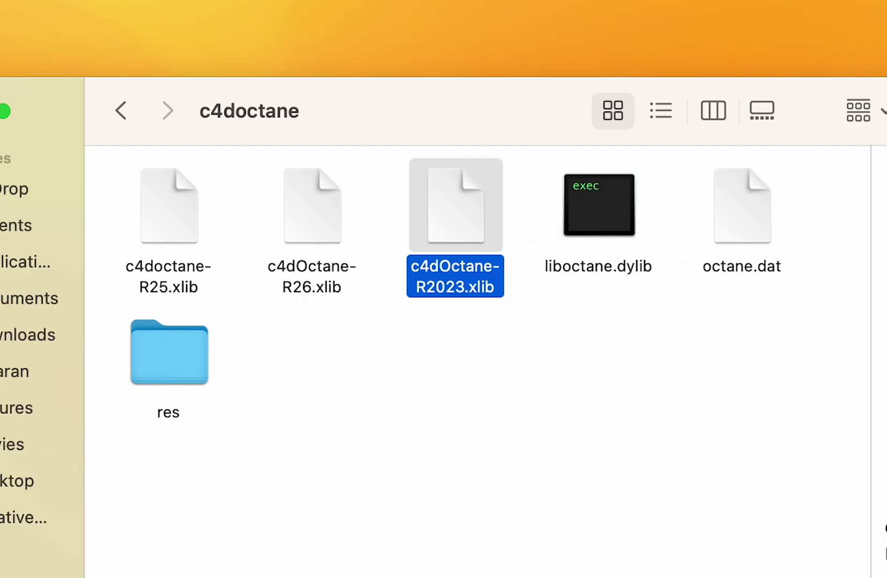
pyautogui.moveTo(358, 165); pyautogui.dragTo(161, 216)
pyautogui.rightClick(162, 216)
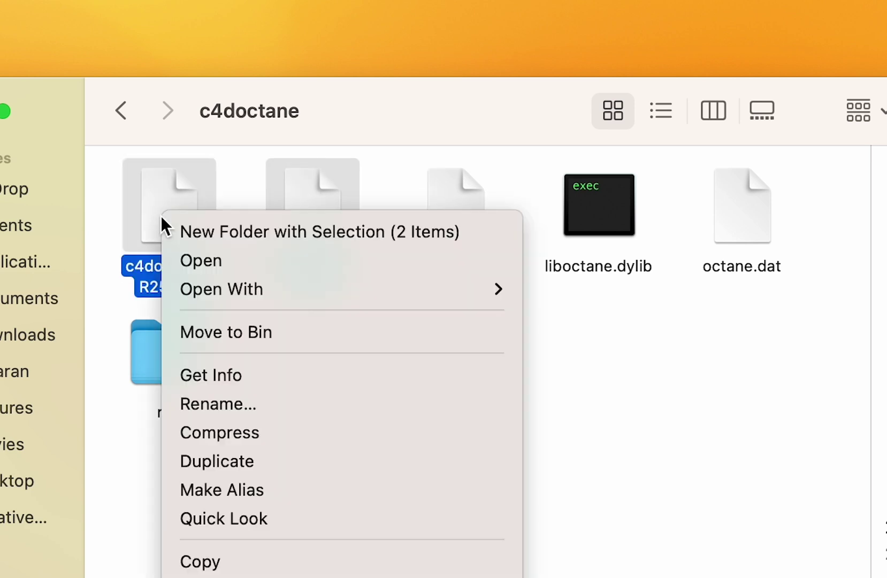
pyautogui.click(215, 333)
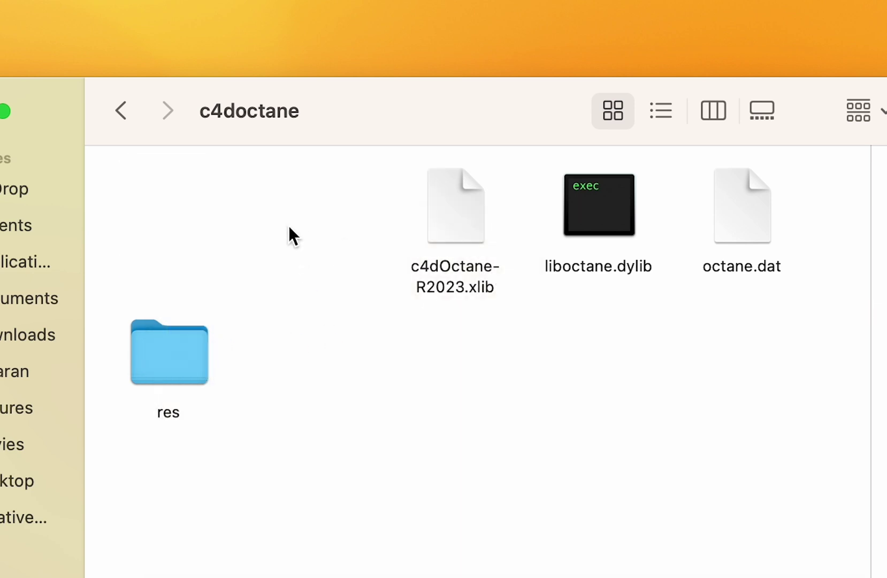
pyautogui.rightClick(289, 225)
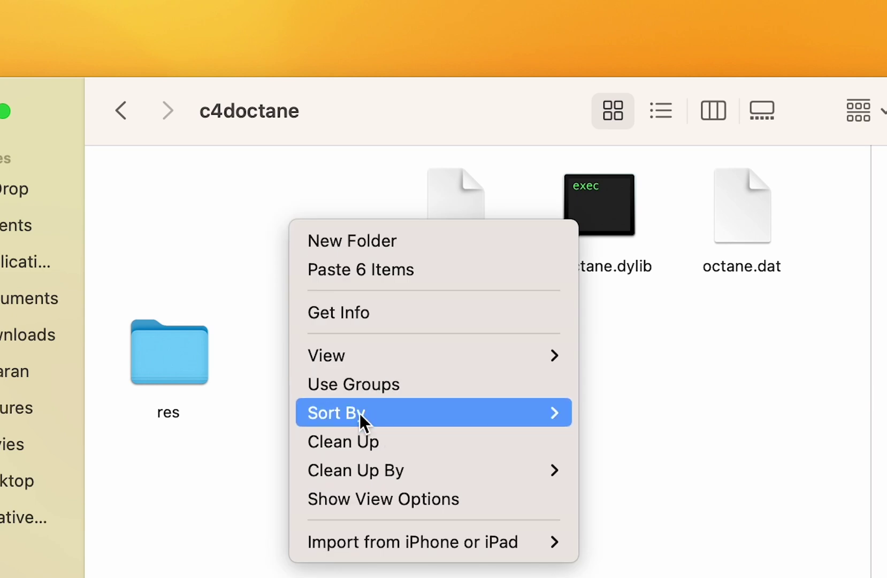
# Clean up the c4doctane icons by name, then launch Cinema 4D from the Dock
pyautogui.moveTo(443, 470)
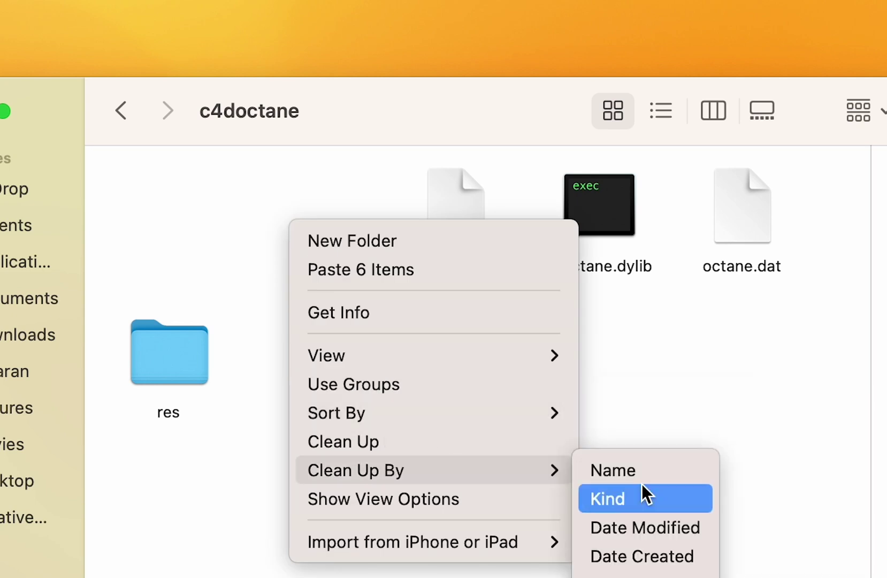
pyautogui.click(633, 471)
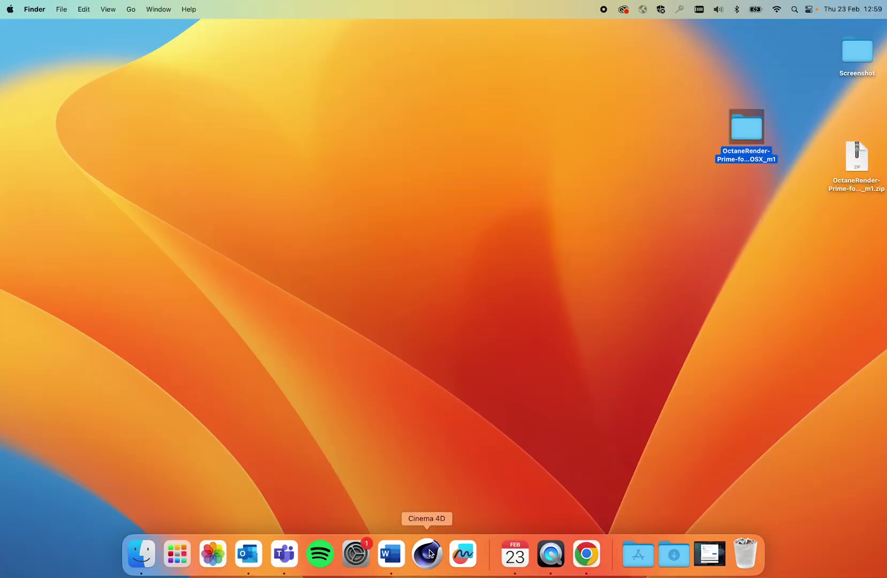
pyautogui.click(430, 553)
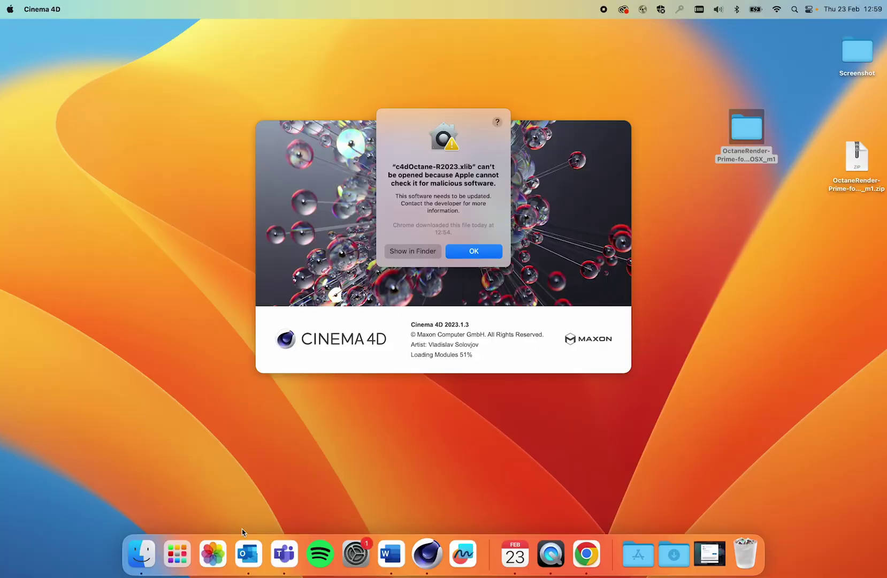
# Open System Settings from the Dock while Cinema 4D's xlib warning is showing
pyautogui.click(354, 551)
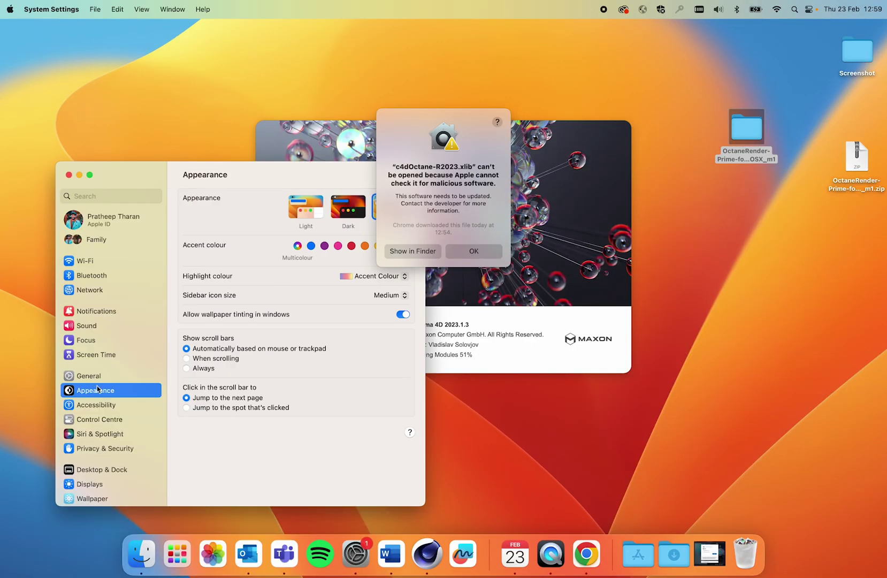
pyautogui.click(97, 452)
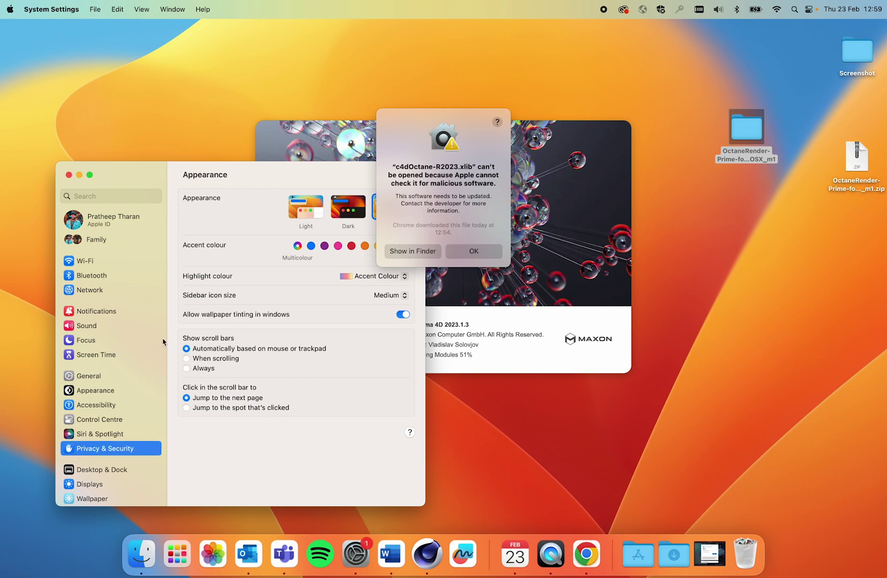
pyautogui.moveTo(270, 176); pyautogui.dragTo(224, 59)
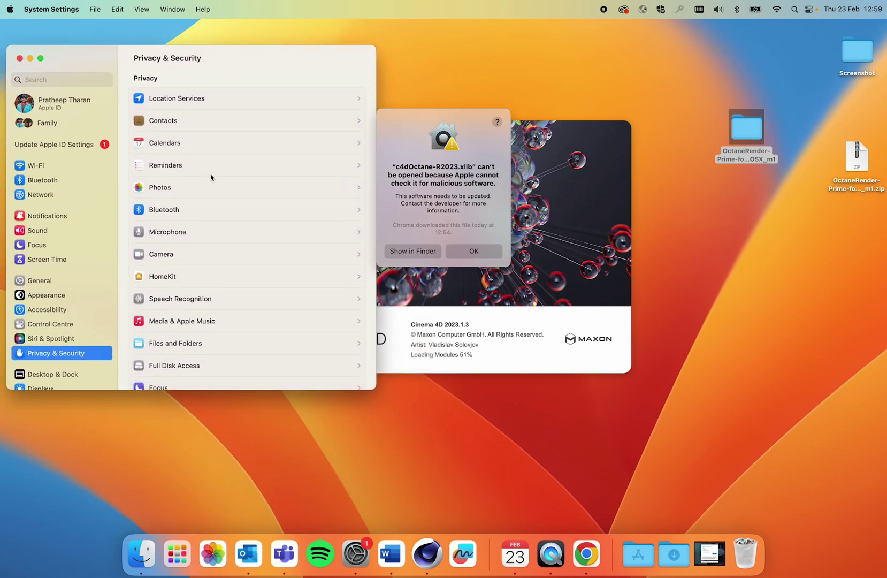
pyautogui.scroll(-6, 206, 202)
pyautogui.scroll(6, 206, 202)
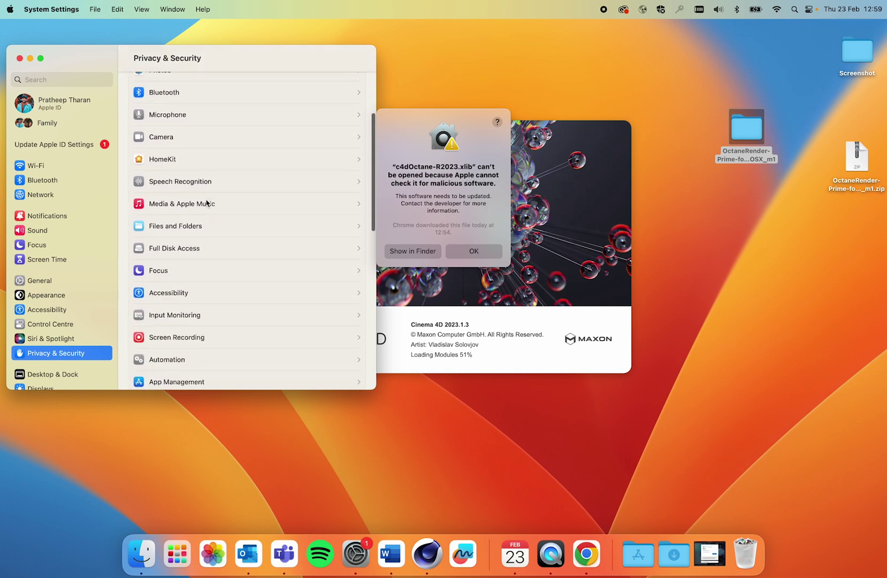
pyautogui.click(19, 58)
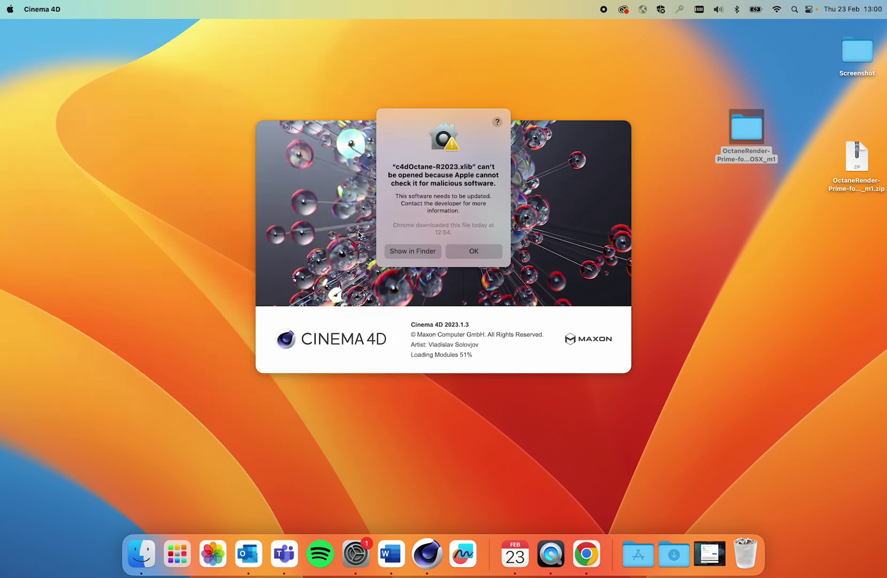
# Dismiss both plugin security warnings and the Quick Start dialog, then bring up Cinema 4D's Dock menu
pyautogui.click(489, 250)
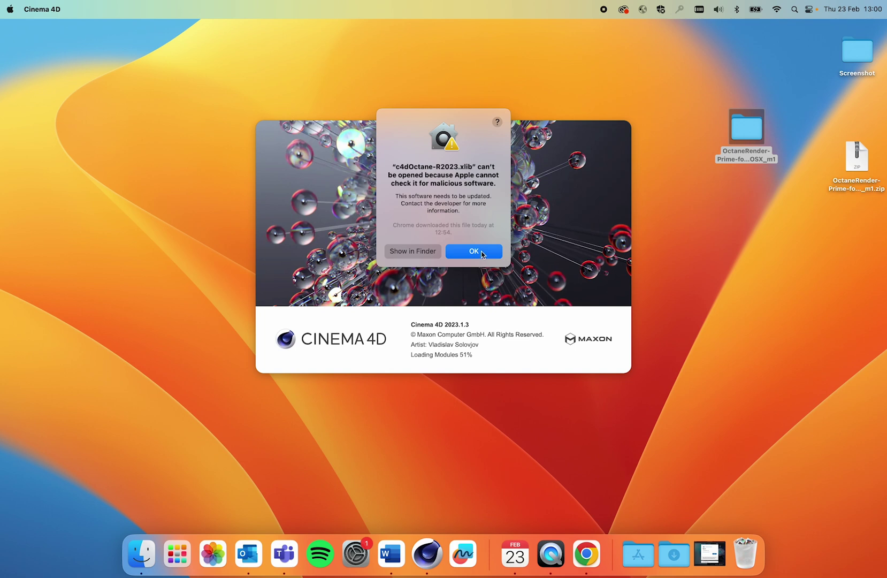
pyautogui.click(481, 254)
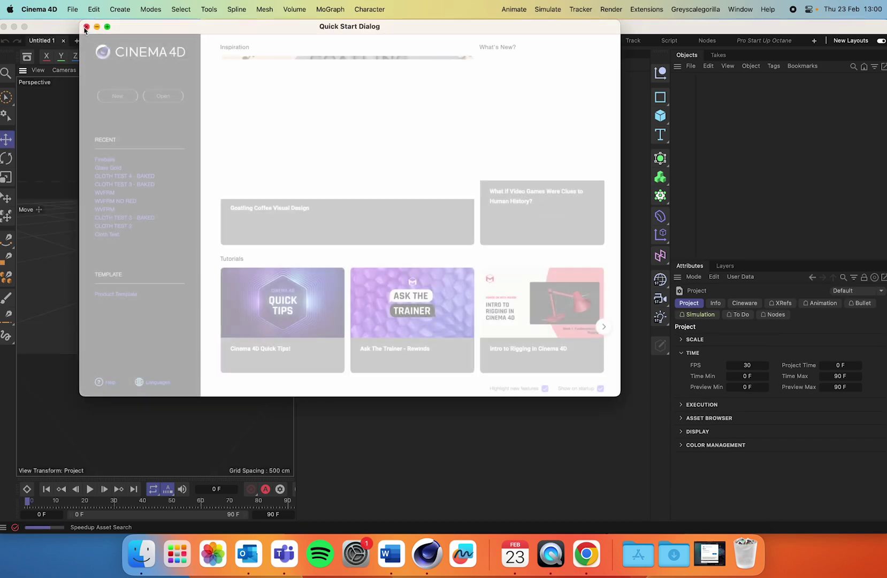
pyautogui.click(86, 27)
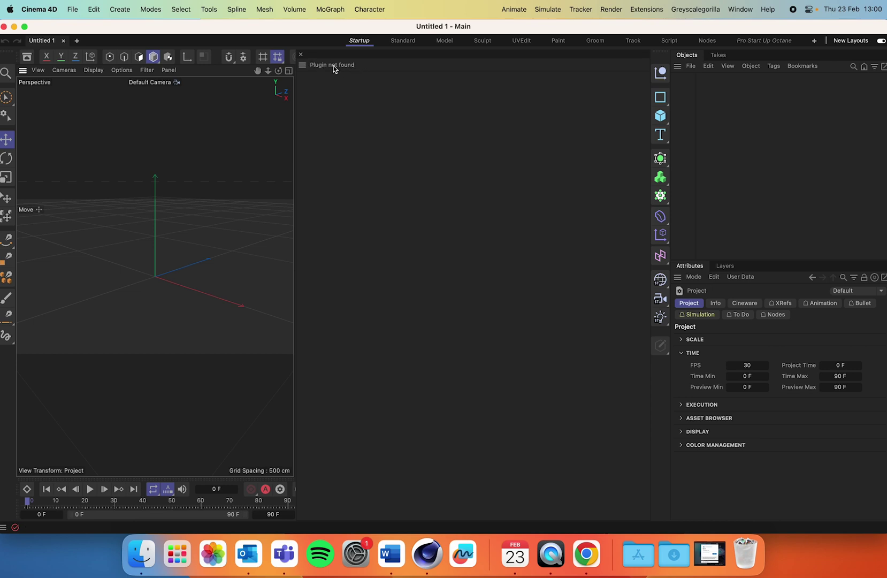
pyautogui.rightClick(438, 543)
# Quit Cinema 4D and open Terminal from Launchpad's Other folder, placed beside Finder
pyautogui.click(432, 515)
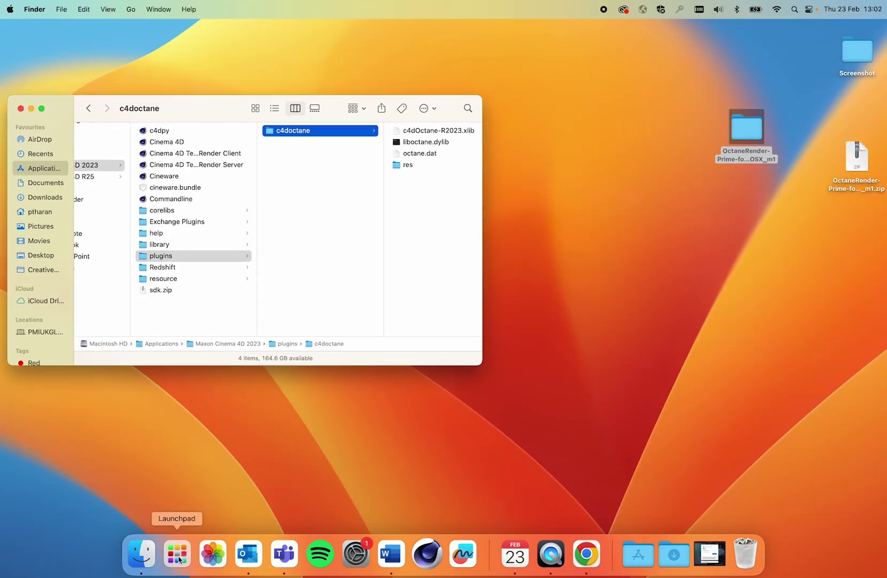
pyautogui.click(177, 557)
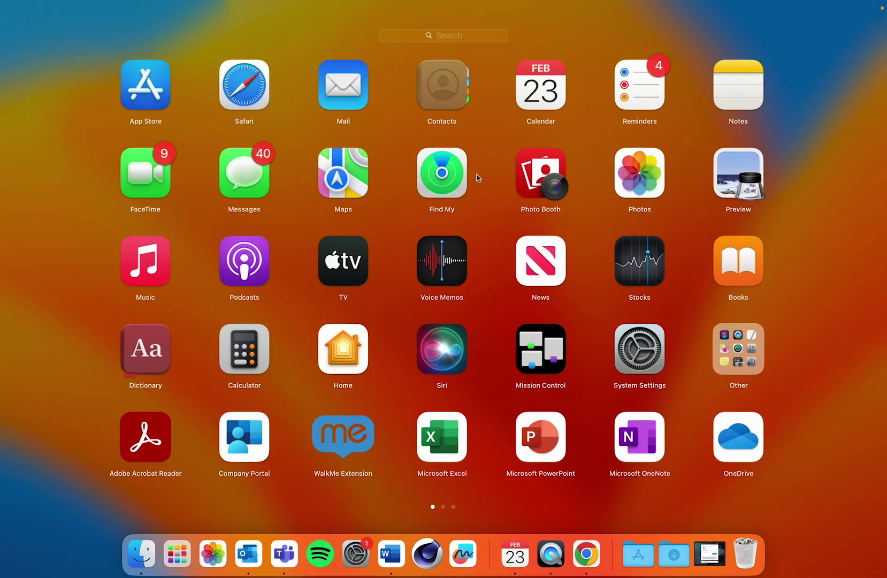
pyautogui.click(748, 353)
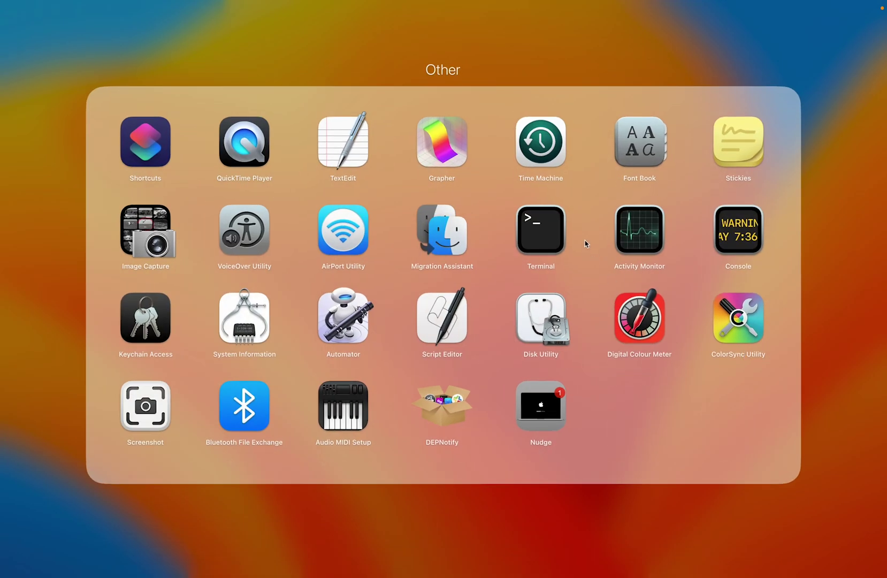
pyautogui.click(545, 240)
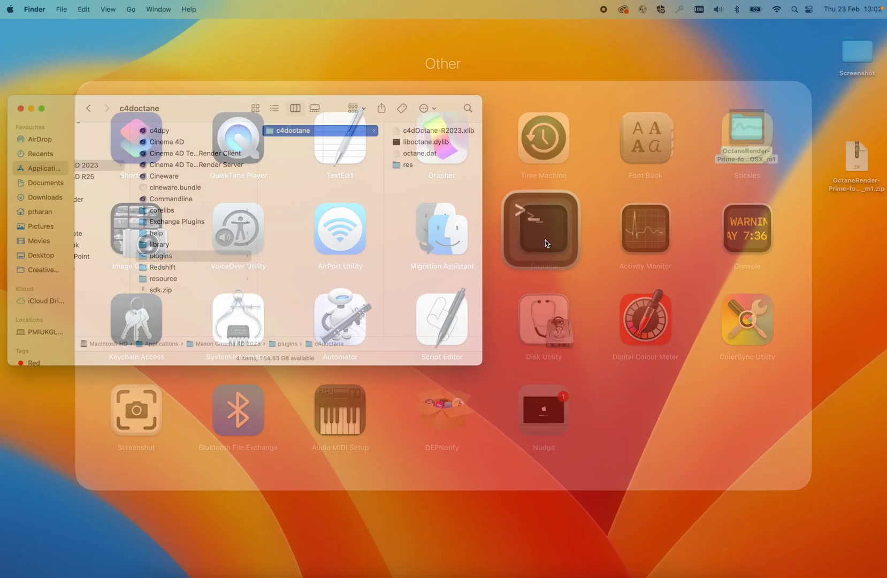
pyautogui.moveTo(494, 159); pyautogui.dragTo(701, 195)
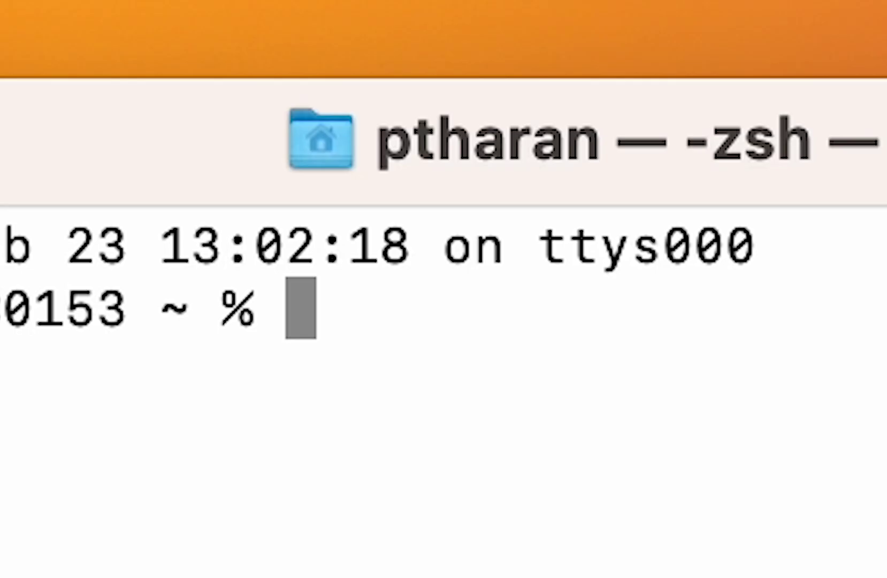
# Run xattr -cr on the Cinema 4D 2023 c4doctane folder, then minimise Terminal
pyautogui.write('xattr ')
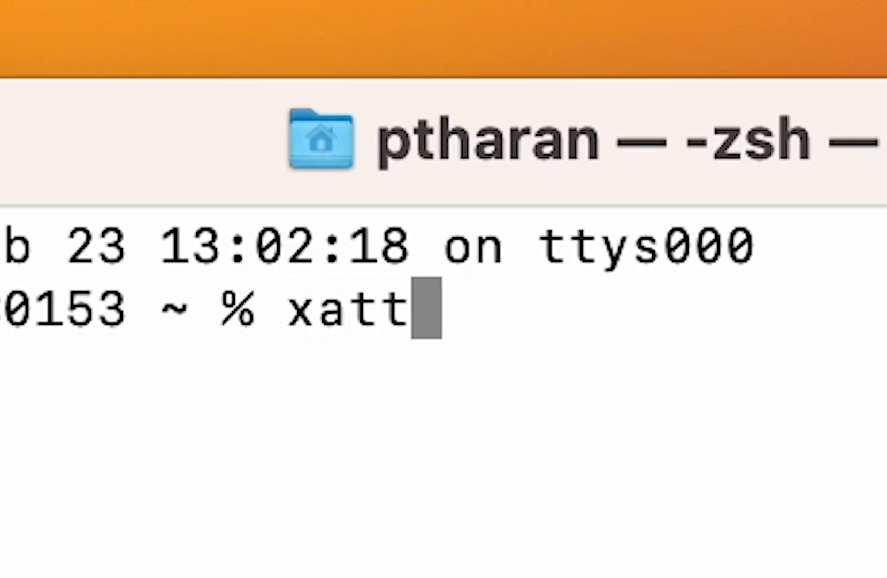
pyautogui.write('-cr')
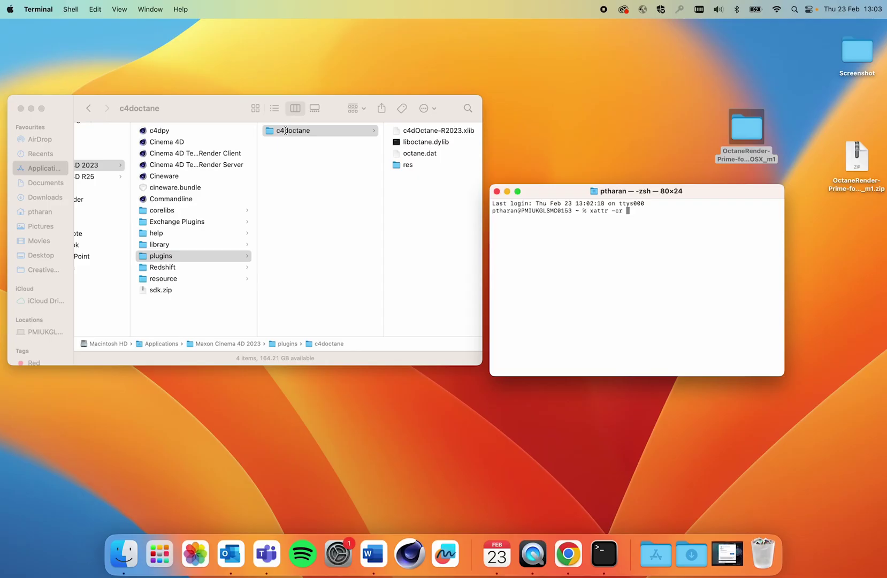
pyautogui.moveTo(285, 135); pyautogui.dragTo(661, 223)
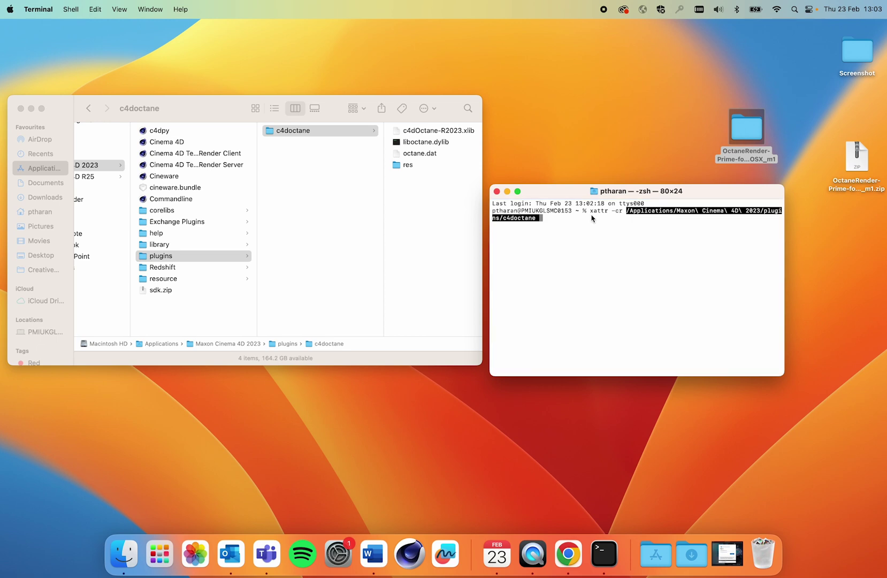
pyautogui.press('Return')
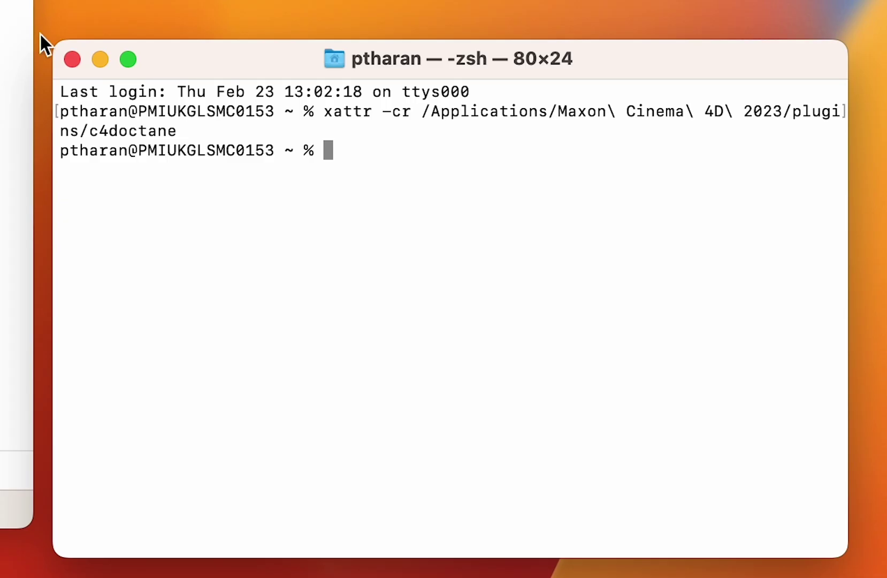
pyautogui.moveTo(421, 110); pyautogui.dragTo(322, 108)
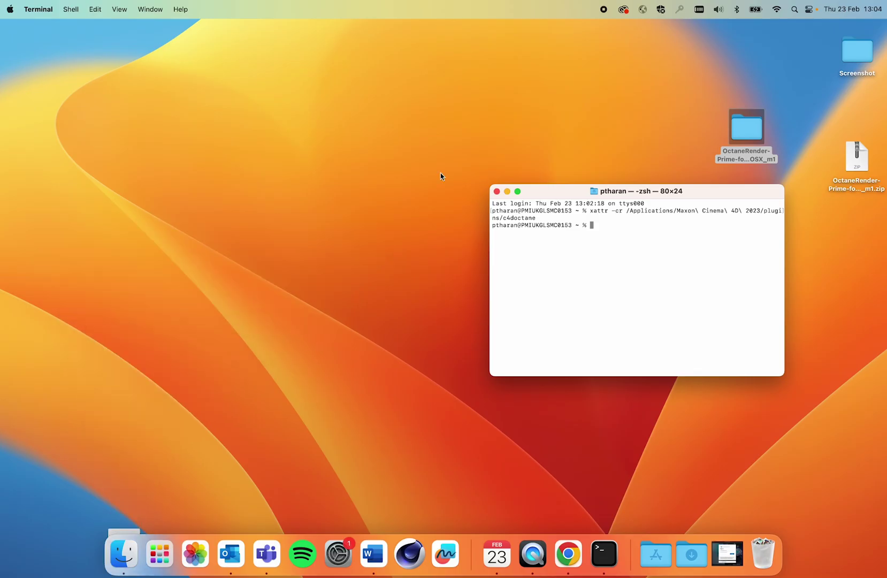
pyautogui.click(507, 191)
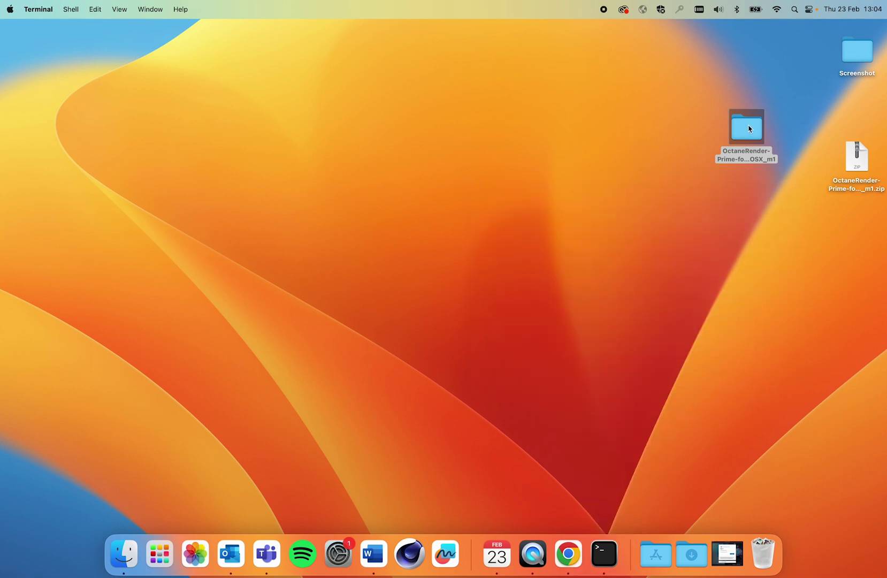
# Relaunch Cinema 4D with Octane loaded, create an empty project and show File > Open Recent
pyautogui.moveTo(740, 135); pyautogui.dragTo(860, 110)
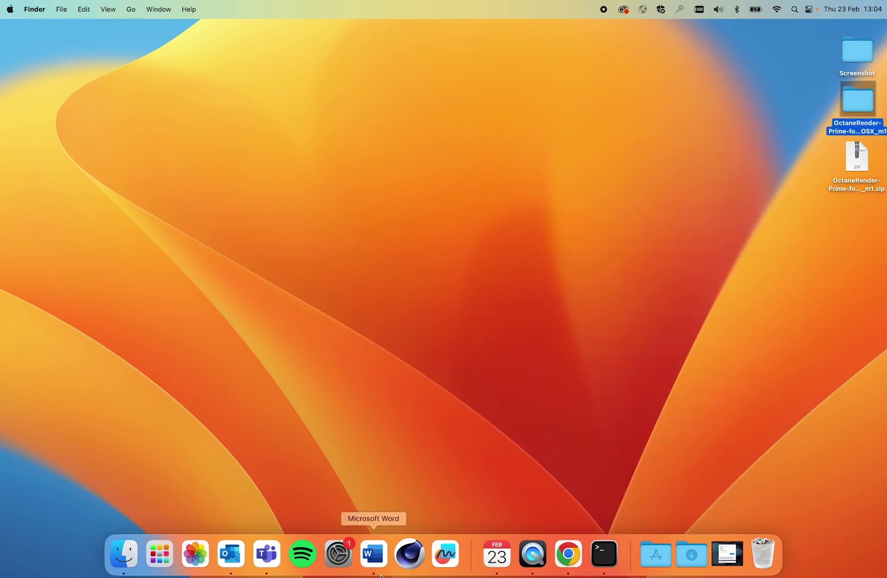
pyautogui.click(408, 556)
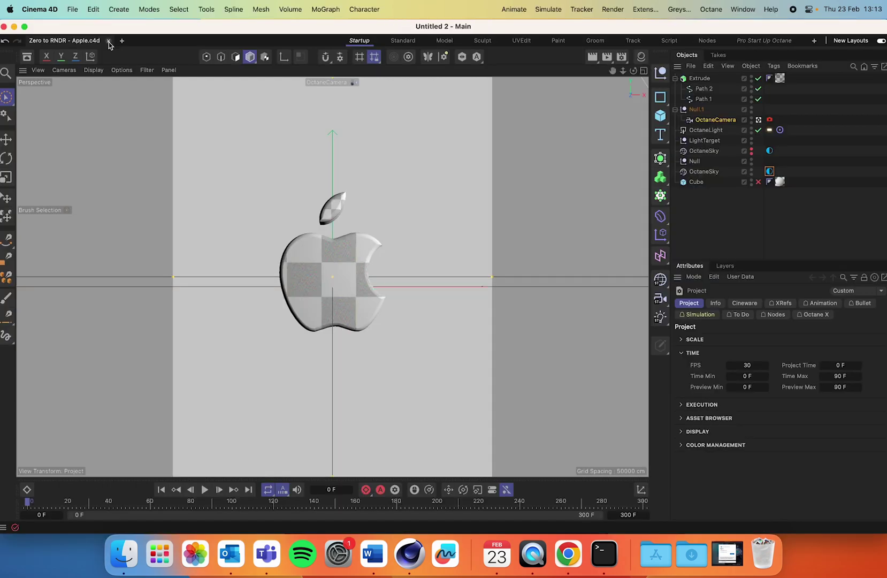
pyautogui.click(110, 41)
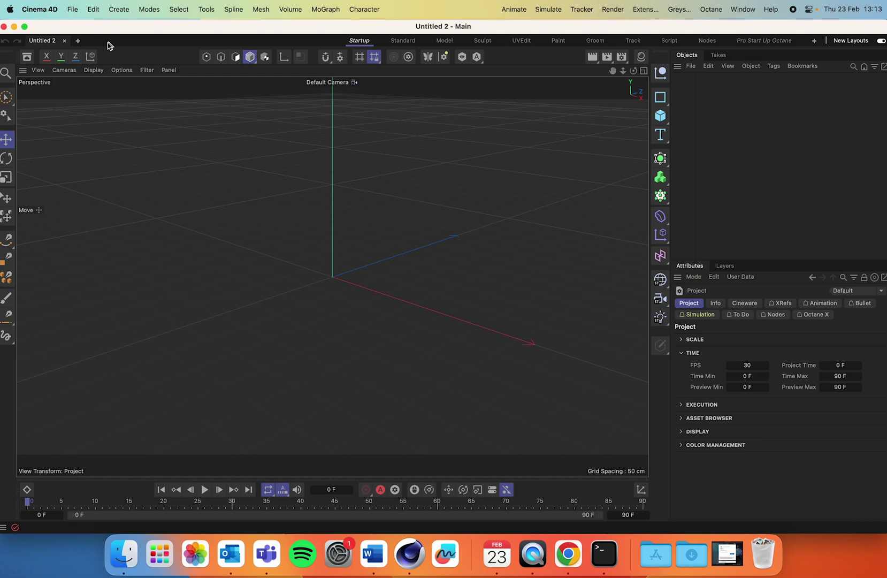
pyautogui.click(73, 8)
# Open Zero to RNDR - Apple.c4d, dock the Octane Live Viewer on the left, and play the animation
pyautogui.moveTo(108, 79)
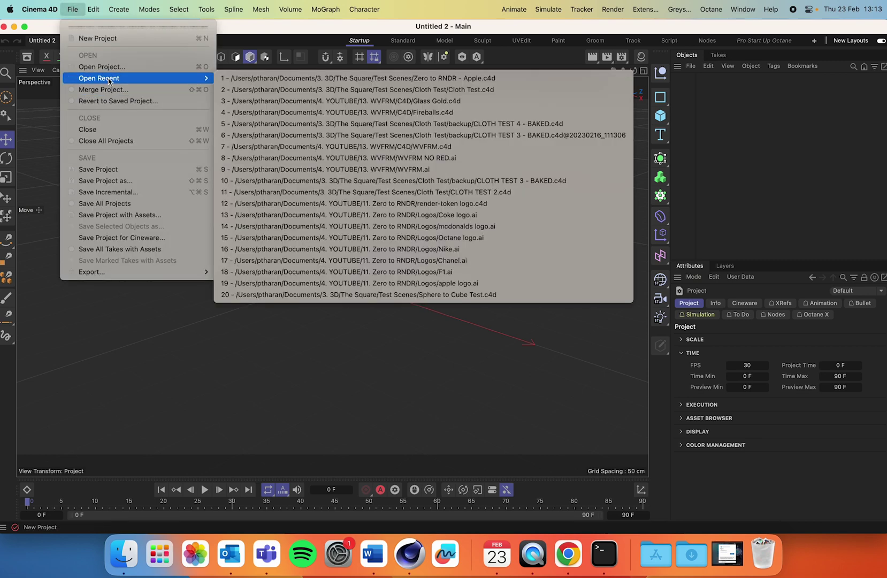
pyautogui.click(358, 78)
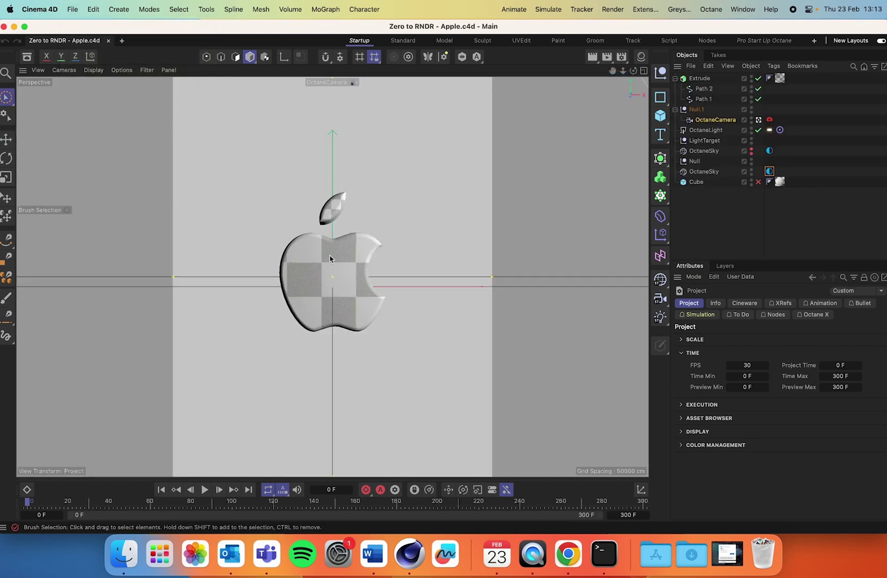
pyautogui.click(712, 9)
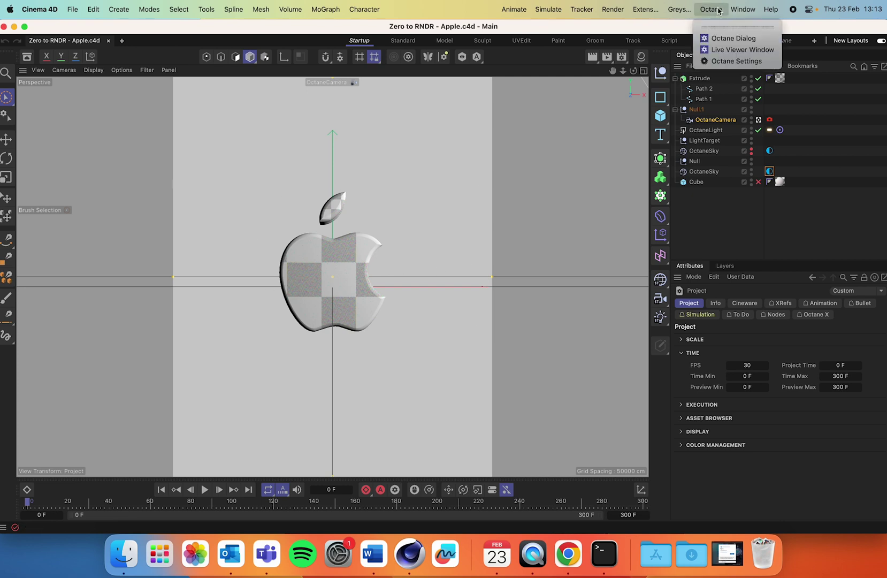
pyautogui.click(722, 49)
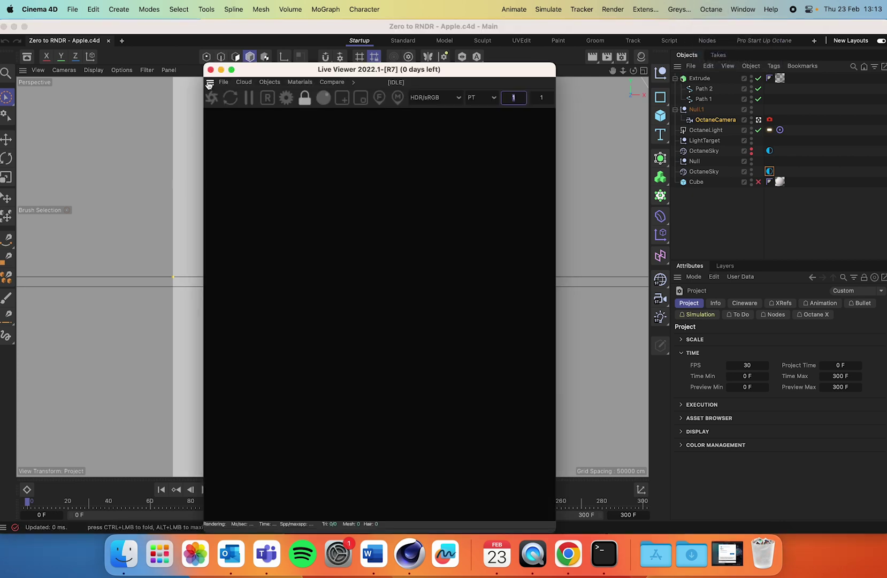
pyautogui.moveTo(209, 82); pyautogui.dragTo(24, 99)
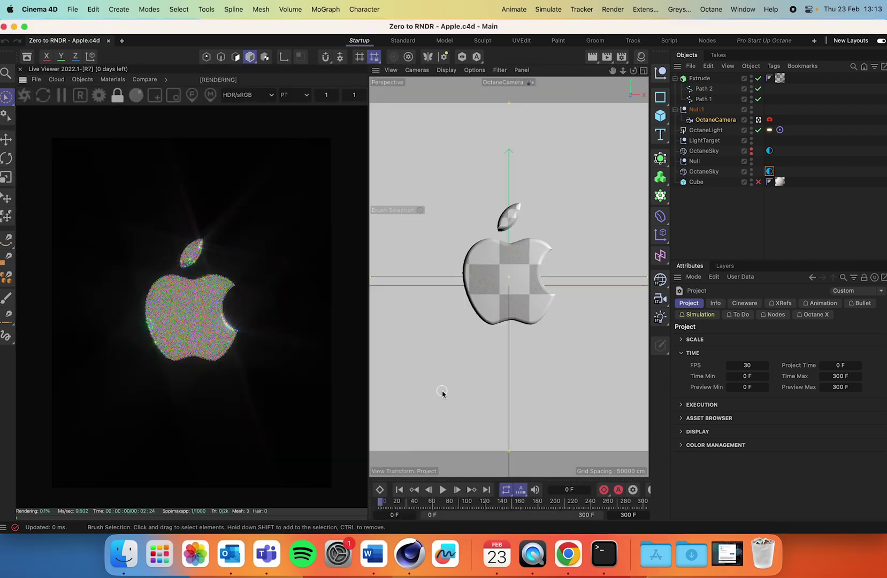
pyautogui.click(443, 490)
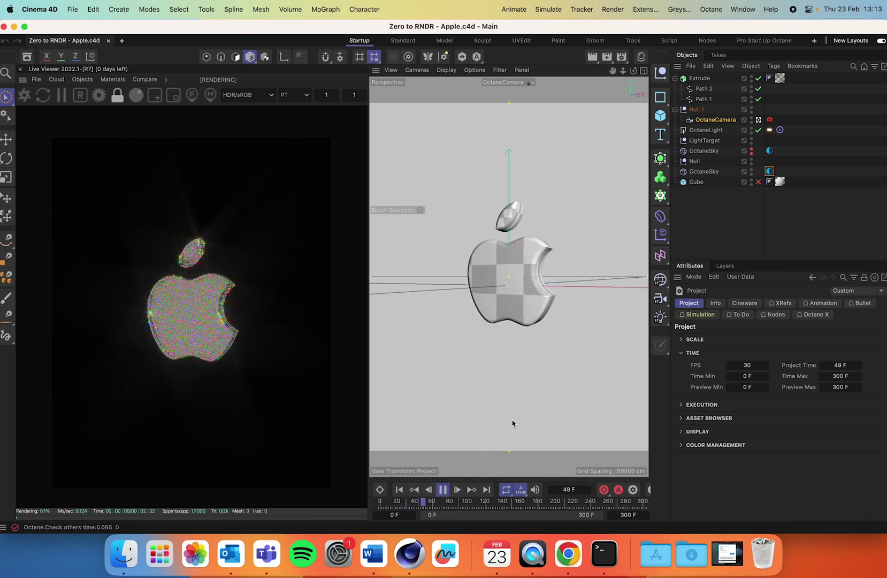